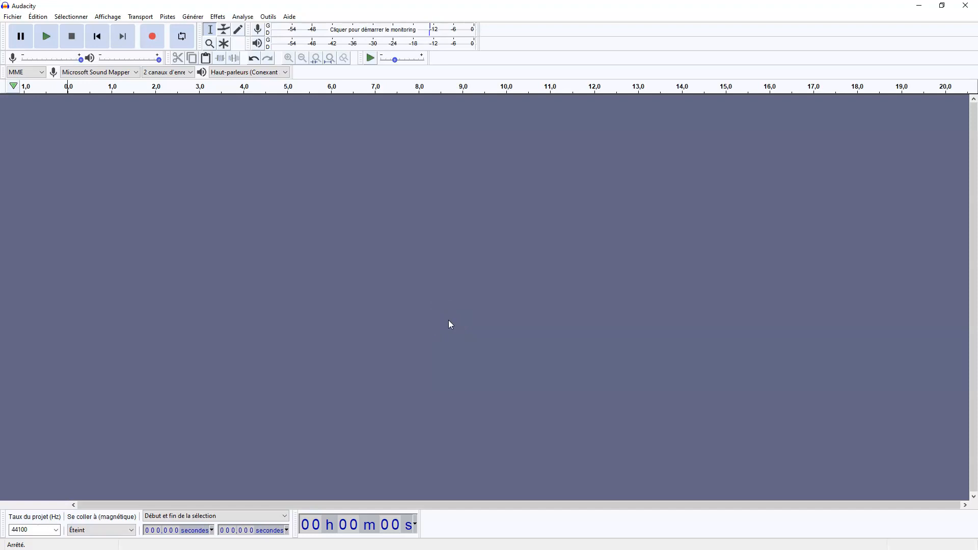
Record a voice clip a few seconds long on a new audio track and stop the recording
{"action": "left_click", "coordinate": [151, 36]}
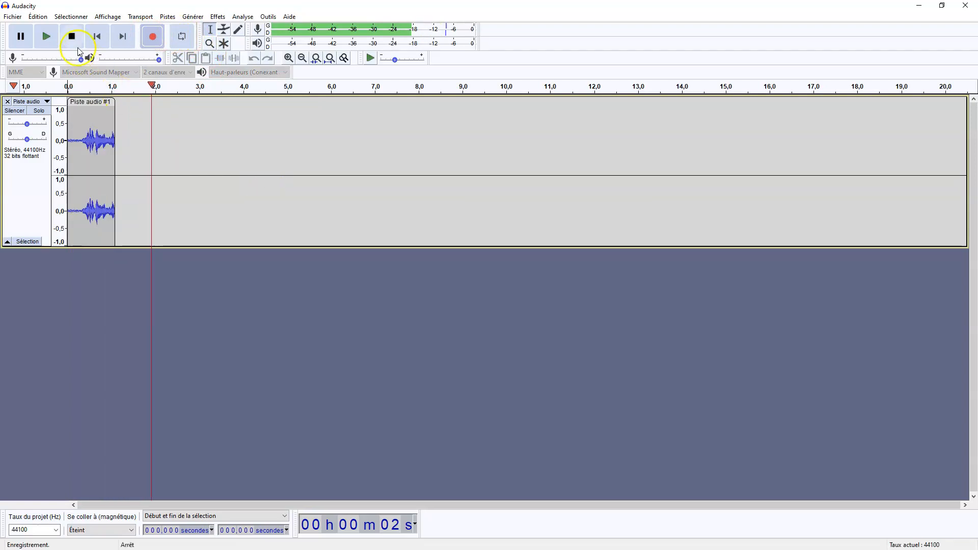
{"action": "left_click", "coordinate": [73, 38]}
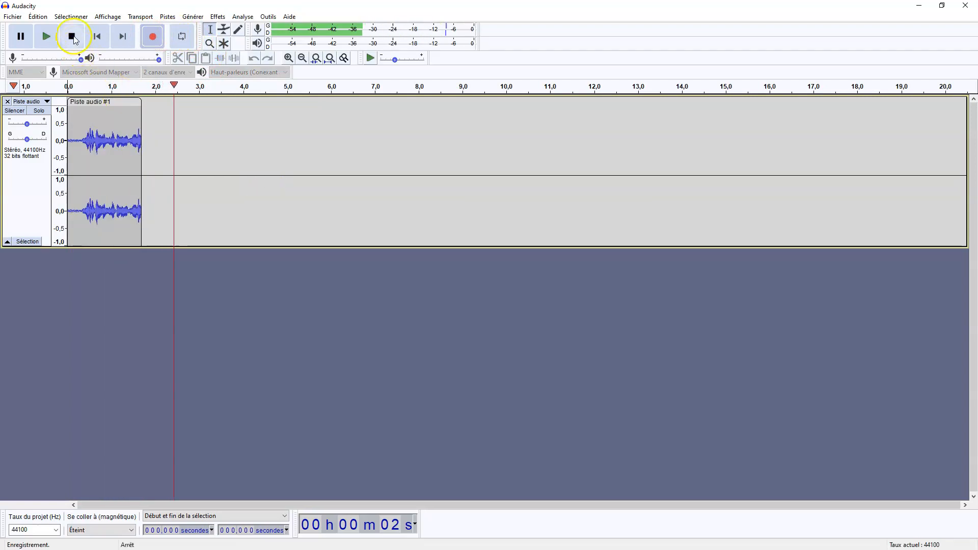
{"action": "left_click", "coordinate": [9, 18]}
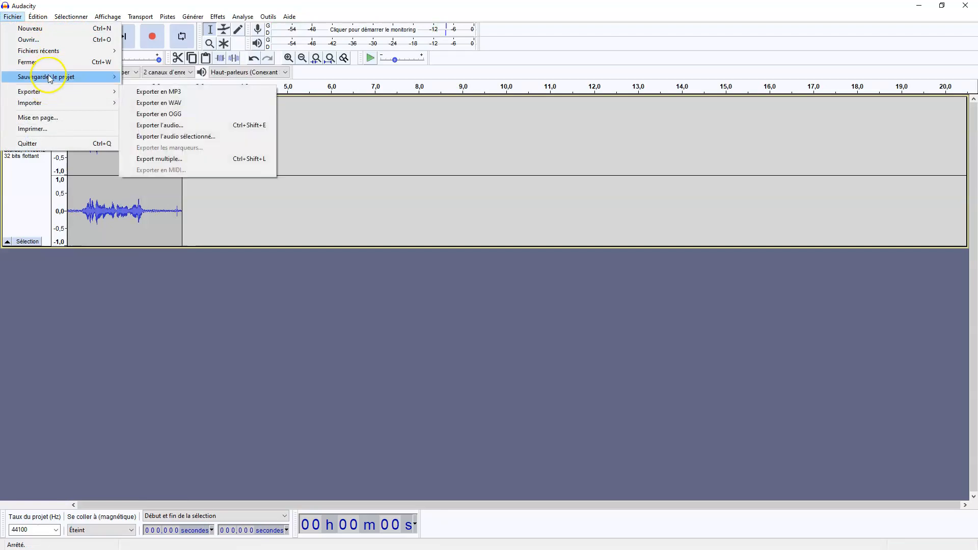
{"action": "mouse_move", "coordinate": [55, 78]}
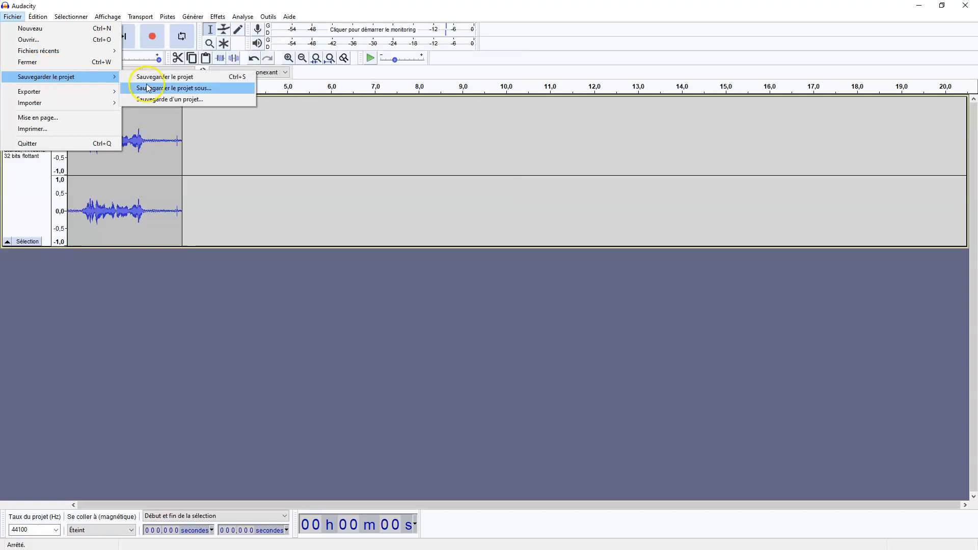
{"action": "mouse_move", "coordinate": [86, 92]}
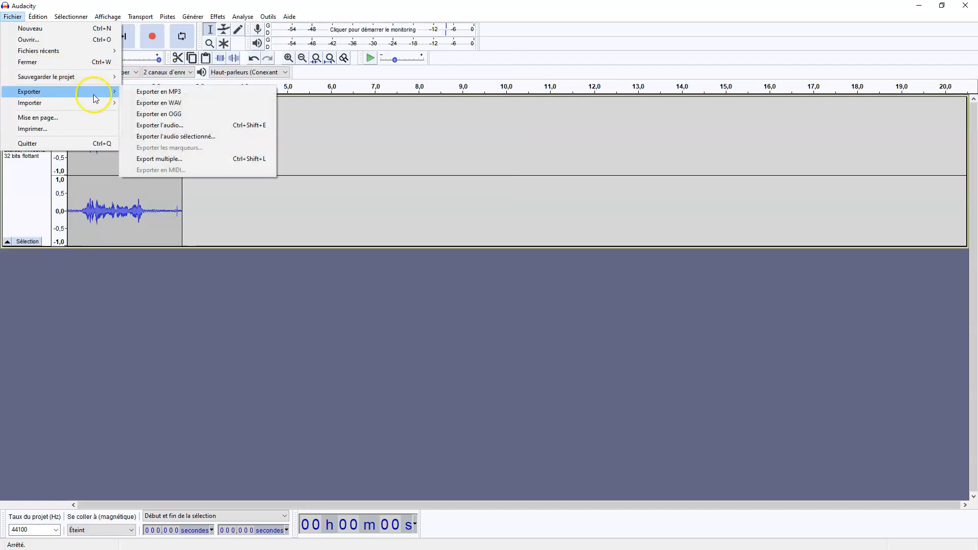
{"action": "left_click", "coordinate": [175, 95]}
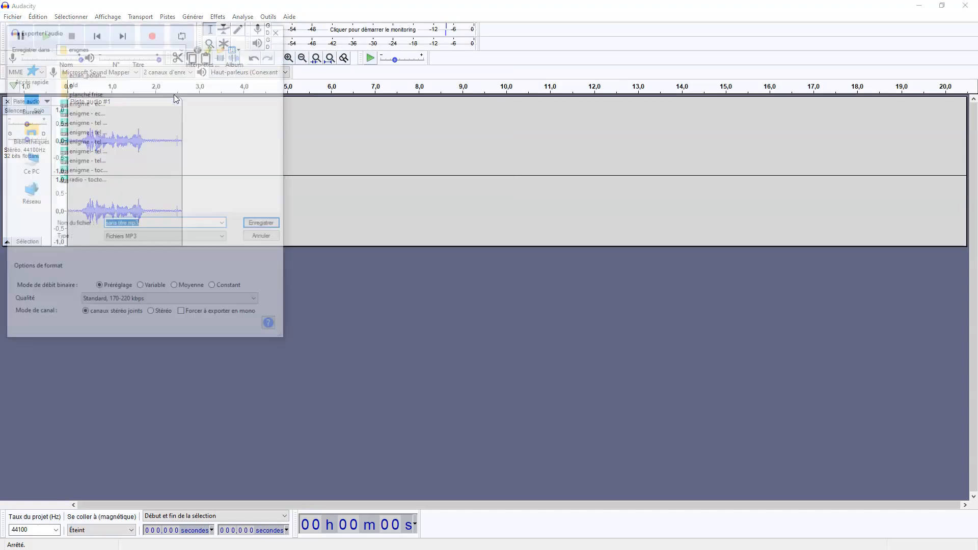
{"action": "left_click", "coordinate": [154, 229]}
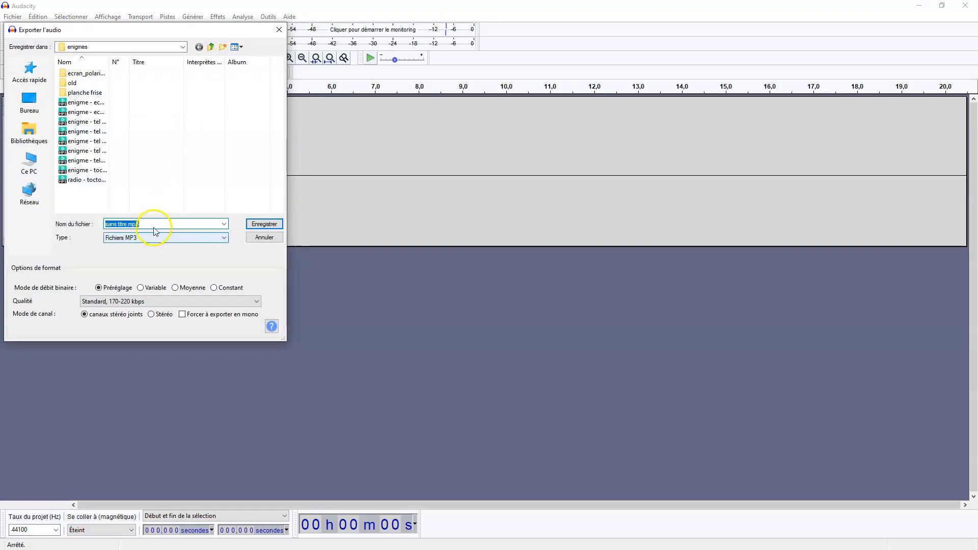
{"action": "left_click", "coordinate": [264, 238]}
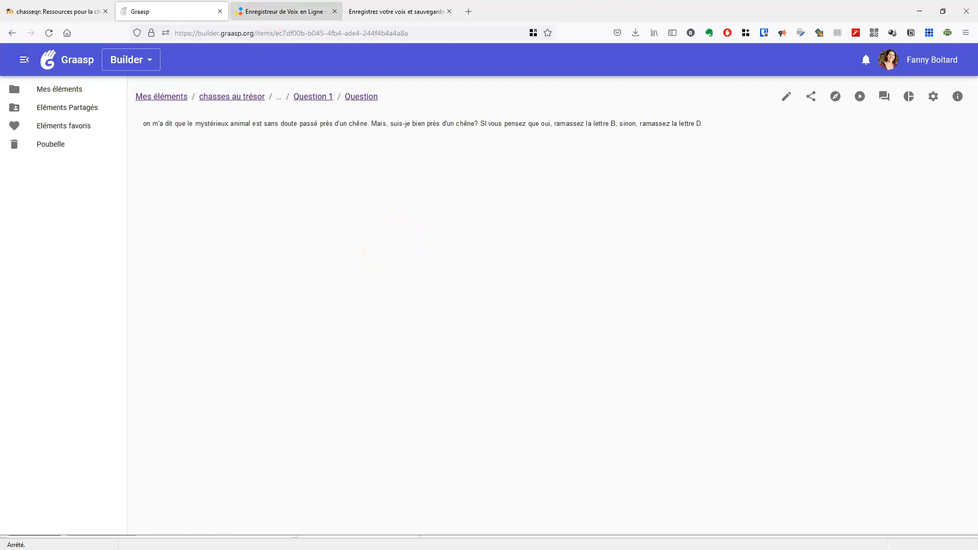
Switch to the 123apps online voice recorder in the browser
{"action": "left_click", "coordinate": [284, 9]}
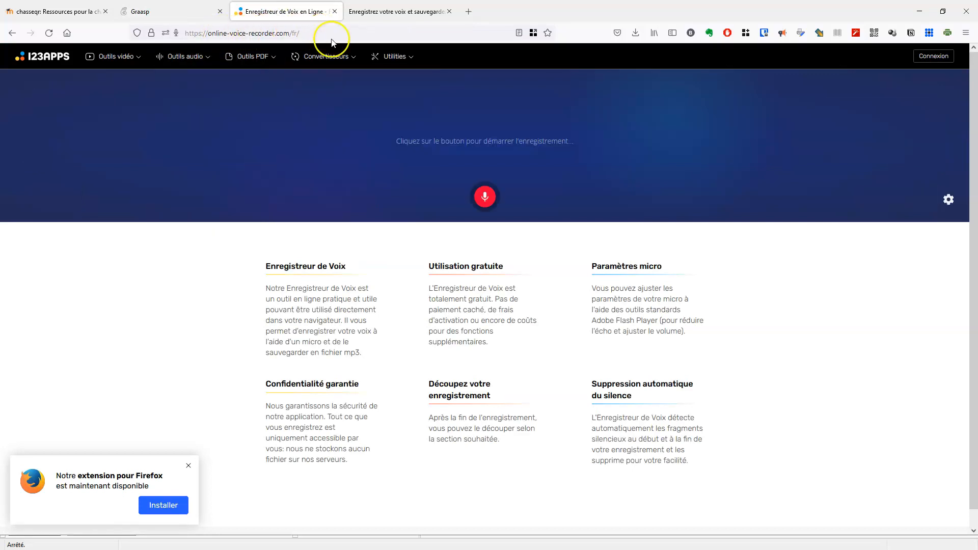
{"action": "left_click", "coordinate": [485, 198]}
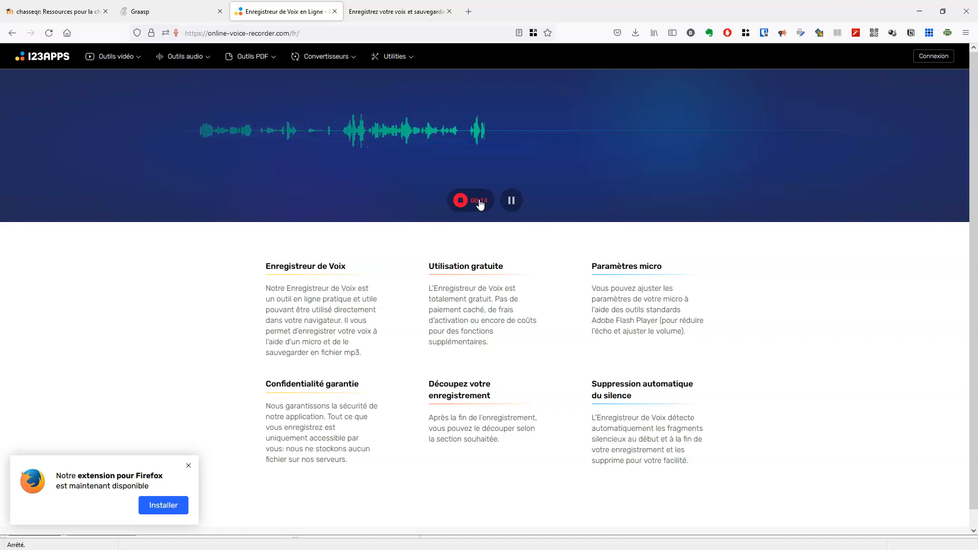
{"action": "left_click", "coordinate": [479, 202]}
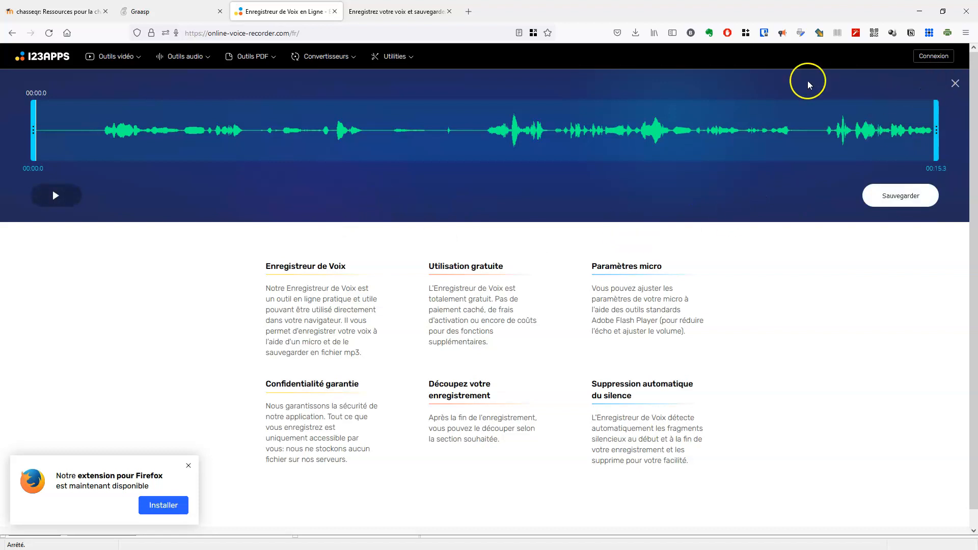
{"action": "left_click", "coordinate": [956, 85]}
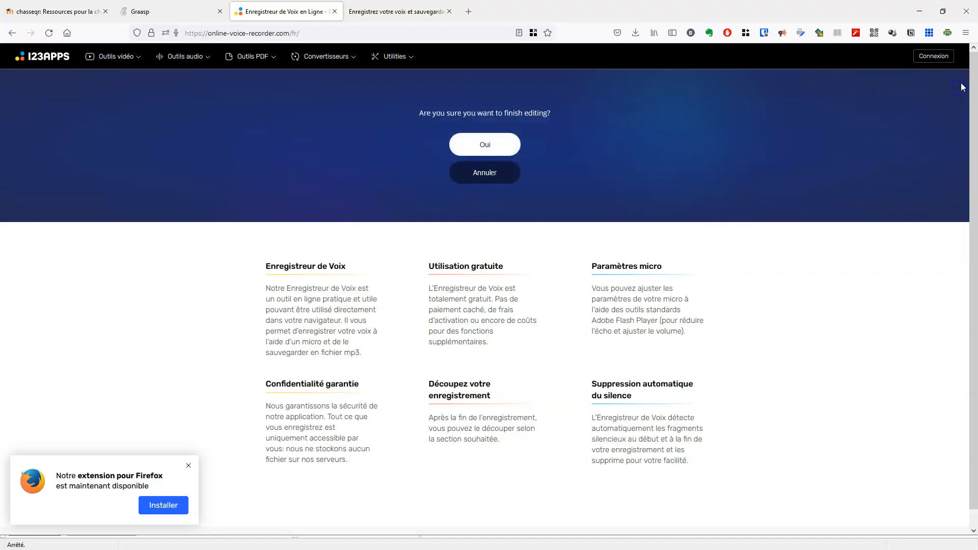
{"action": "left_click", "coordinate": [495, 146]}
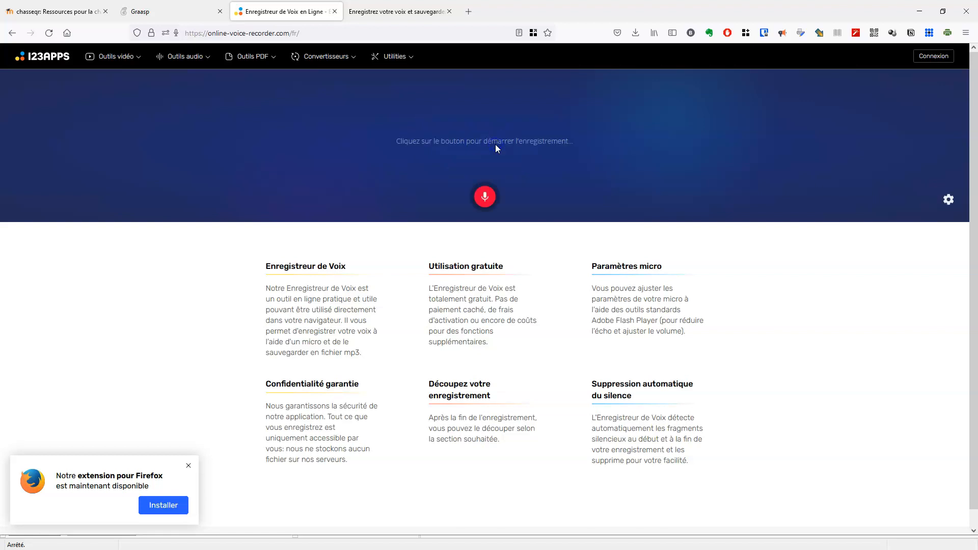
Record the spoken question about 10.5 seconds long in the online voice recorder and save it as an MP3
{"action": "left_click", "coordinate": [487, 196]}
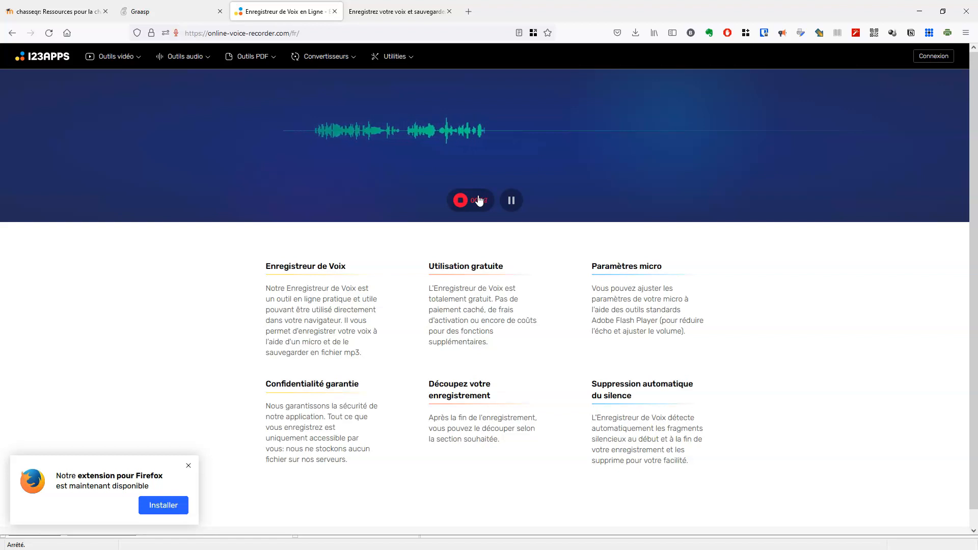
{"action": "left_click", "coordinate": [474, 202]}
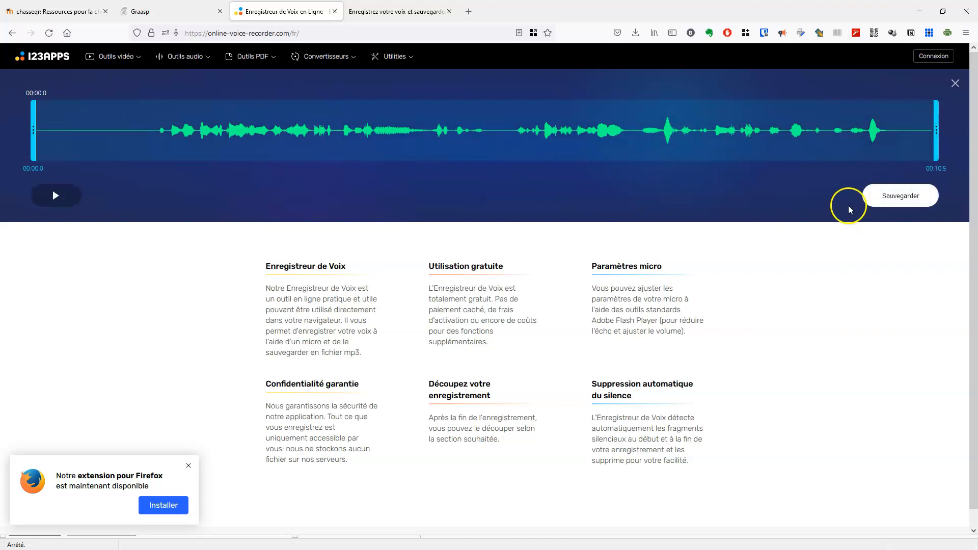
{"action": "left_click", "coordinate": [883, 200]}
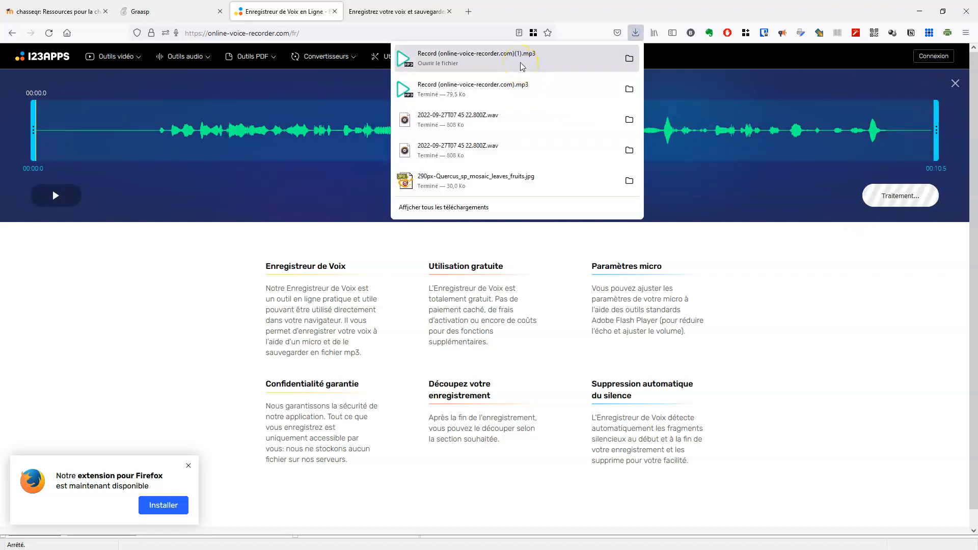
In Graasp, upload the downloaded "Record (online-voice-recorder.com)(1).mp3" as a new file element in the Question 1 folder
{"action": "left_click", "coordinate": [171, 9]}
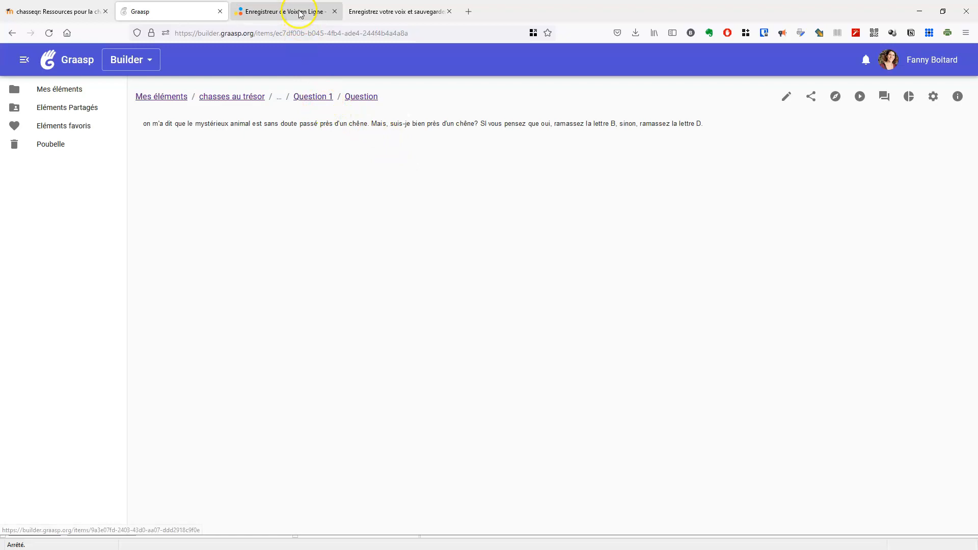
{"action": "left_click", "coordinate": [314, 99]}
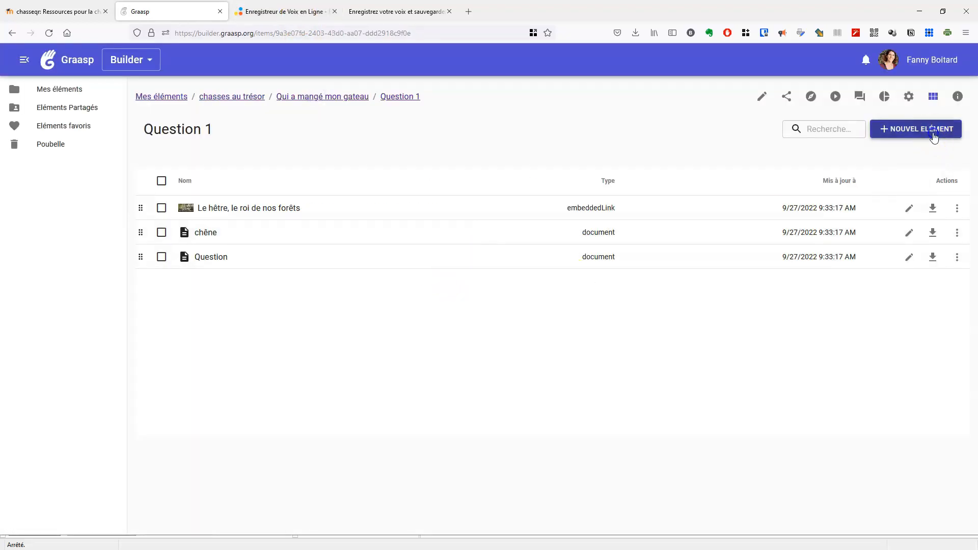
{"action": "left_click", "coordinate": [934, 130]}
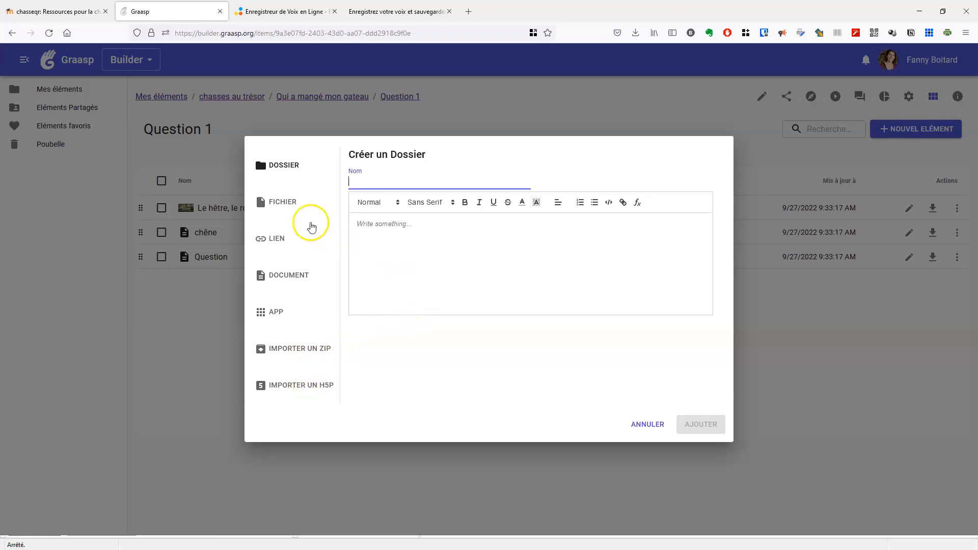
{"action": "left_click", "coordinate": [285, 204]}
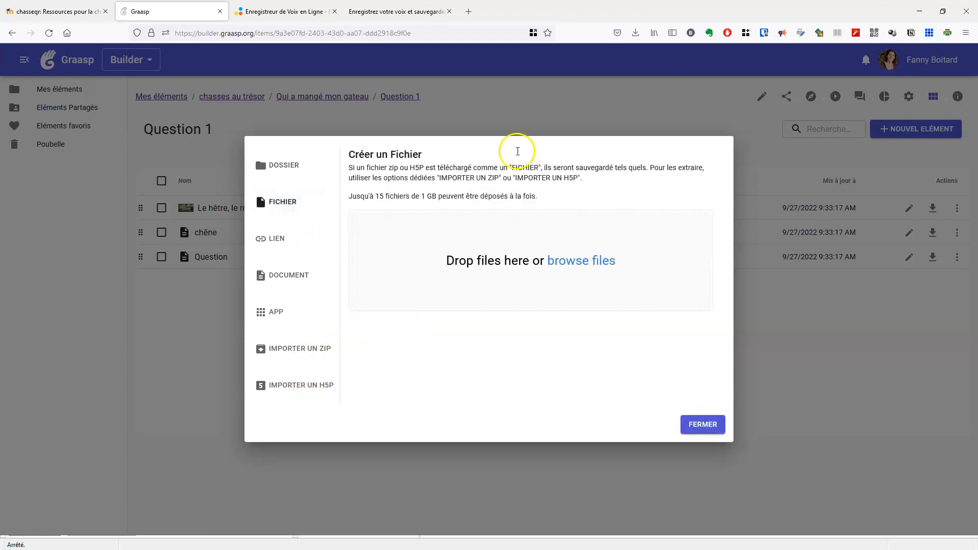
{"action": "left_click", "coordinate": [636, 32]}
{"action": "left_click_drag", "start_coordinate": [550, 58], "coordinate": [561, 249]}
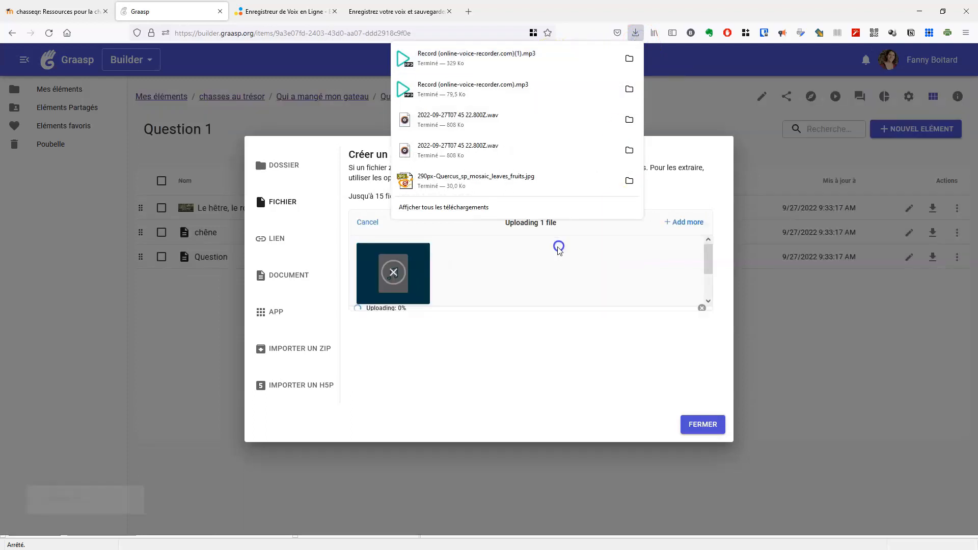
{"action": "left_click", "coordinate": [591, 354]}
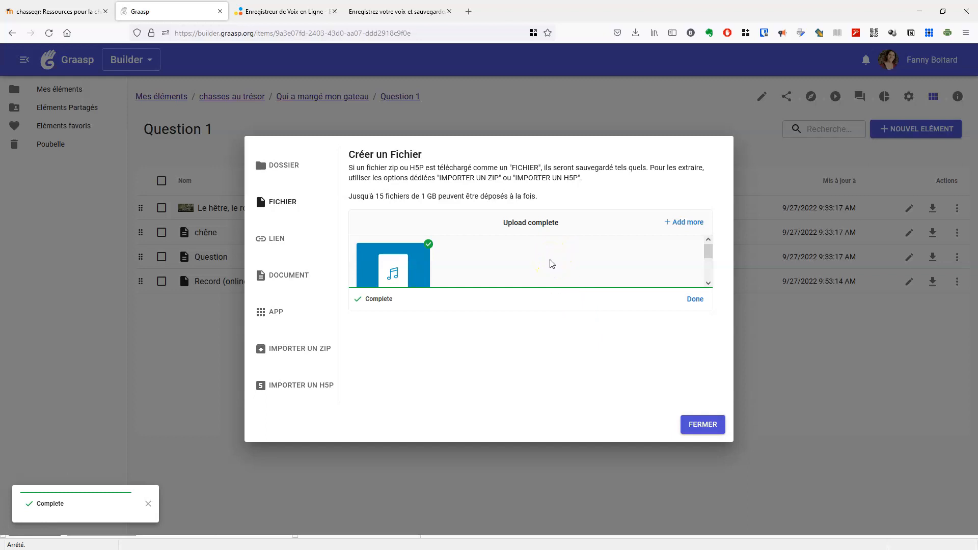
{"action": "left_click", "coordinate": [703, 426]}
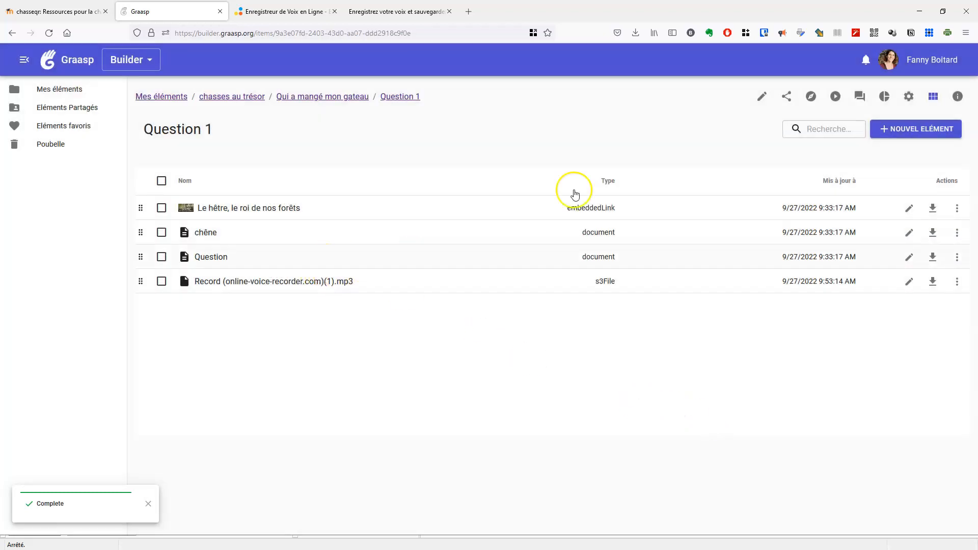
Preview the Question 1 page down to its audio player and view the anticiper.ch voice recording page before returning to the Graasp builder
{"action": "left_click", "coordinate": [836, 99]}
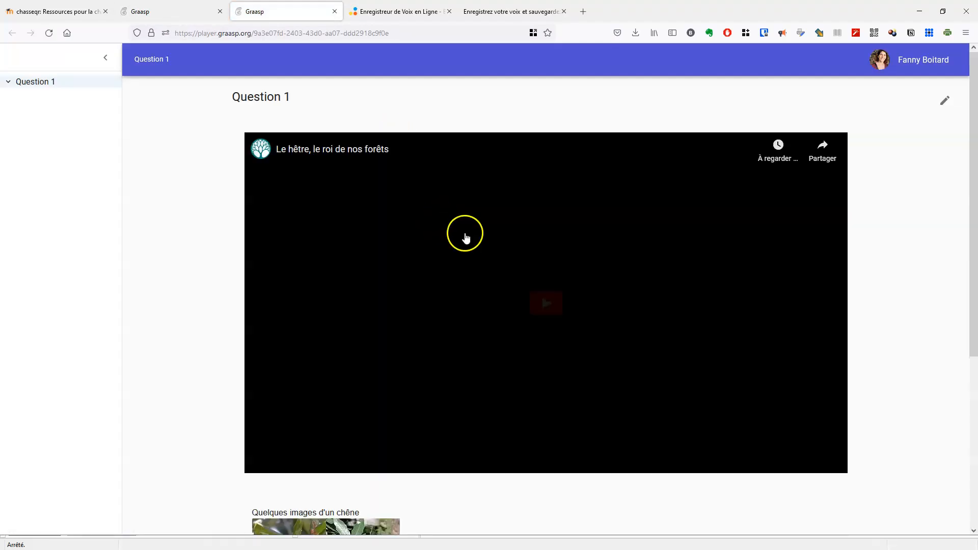
{"action": "scroll", "coordinate": [514, 230], "scroll_direction": "down", "scroll_amount": 5}
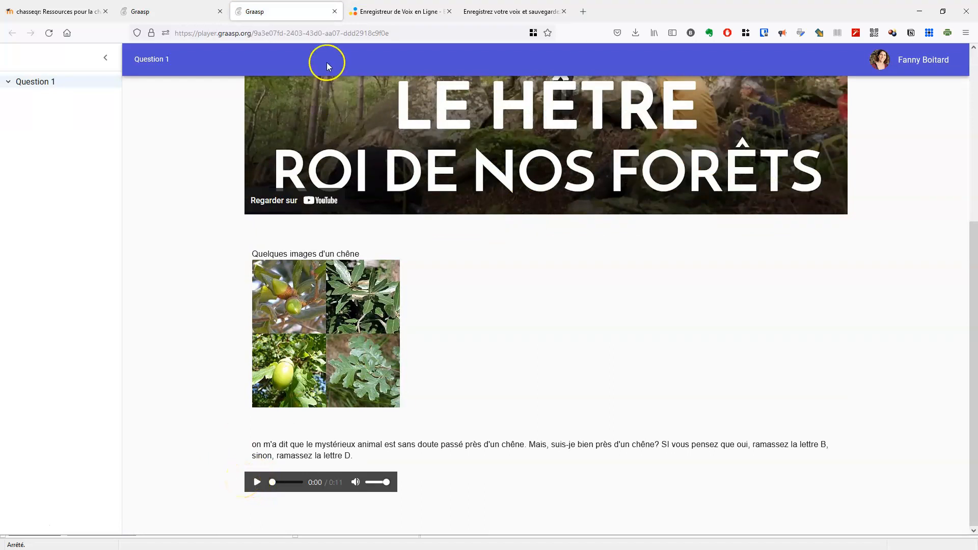
{"action": "left_click", "coordinate": [515, 8]}
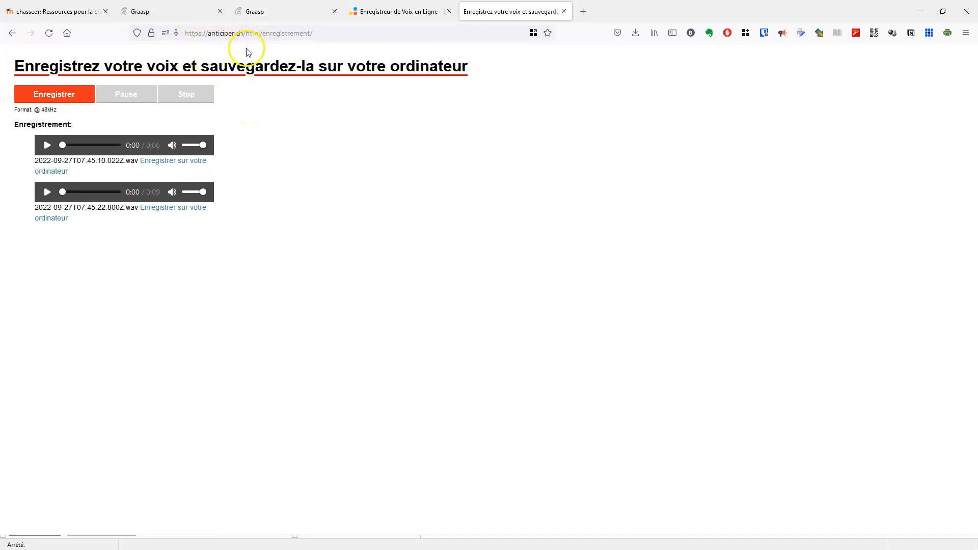
{"action": "left_click", "coordinate": [190, 16]}
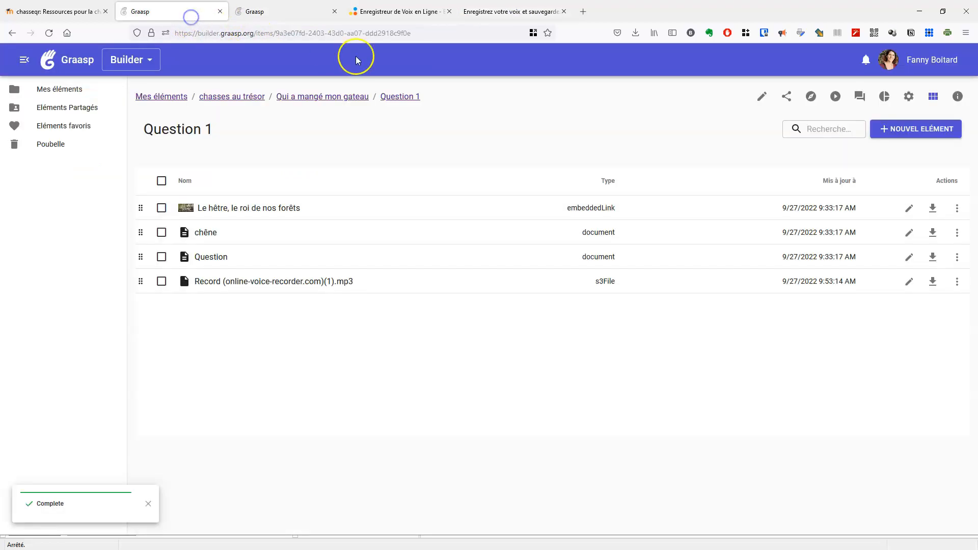
Search the web for "tts" in a new browser tab and open the TTSFree.com text-to-speech site
{"action": "left_click", "coordinate": [583, 12]}
{"action": "type", "text": "tts"}
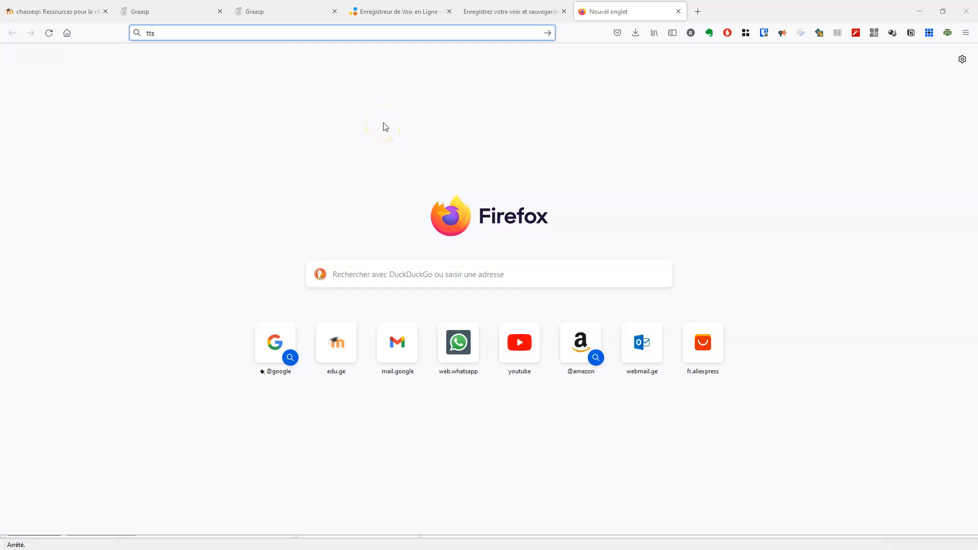
{"action": "key", "text": "Return"}
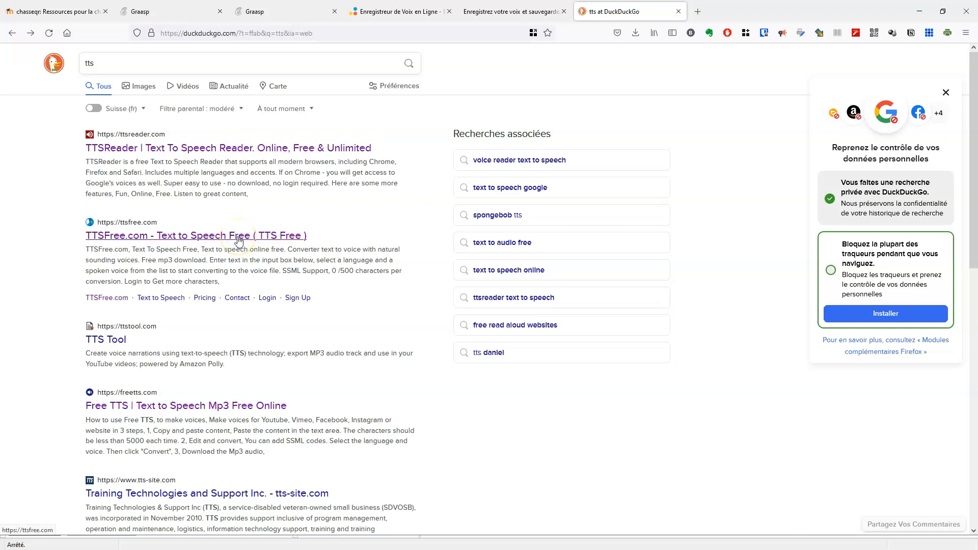
{"action": "left_click", "coordinate": [238, 240]}
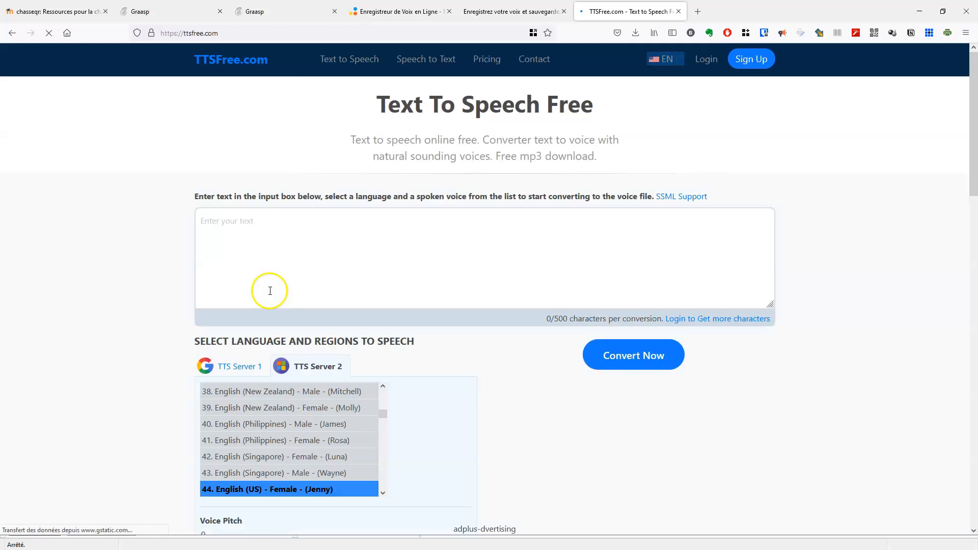
Convert the question text beginning "on m'a dit que le mystérieux animal" to speech with the French (Switzerland) female voice Ariane and save the MP3
{"action": "left_click", "coordinate": [270, 232]}
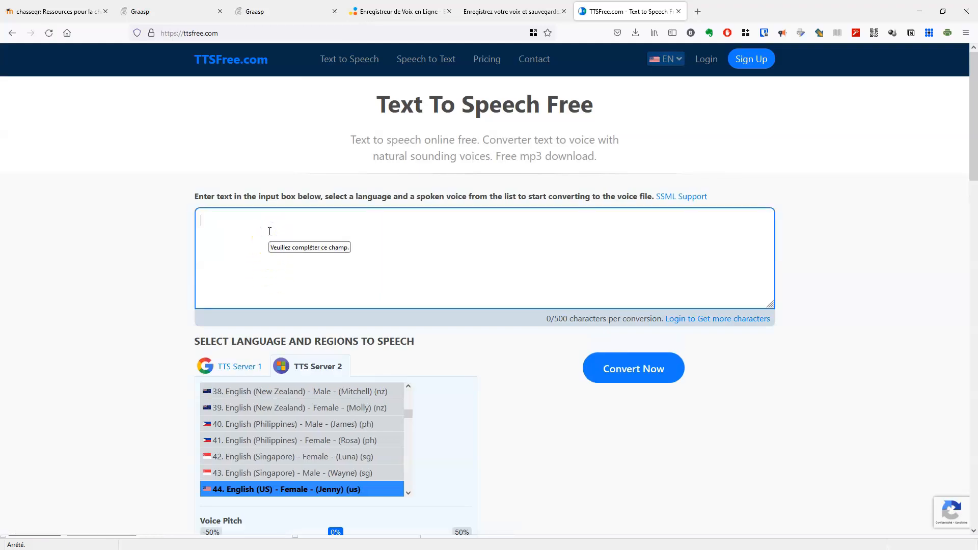
{"action": "type", "text": "on m'a dit que le mystérieux animal est sans doute passé près d'un chêne. Mais, suis-je bien près d'un chêne? SI vous pensez que oui, ramassez la lettre B, sinon, ramassez la lettre D."}
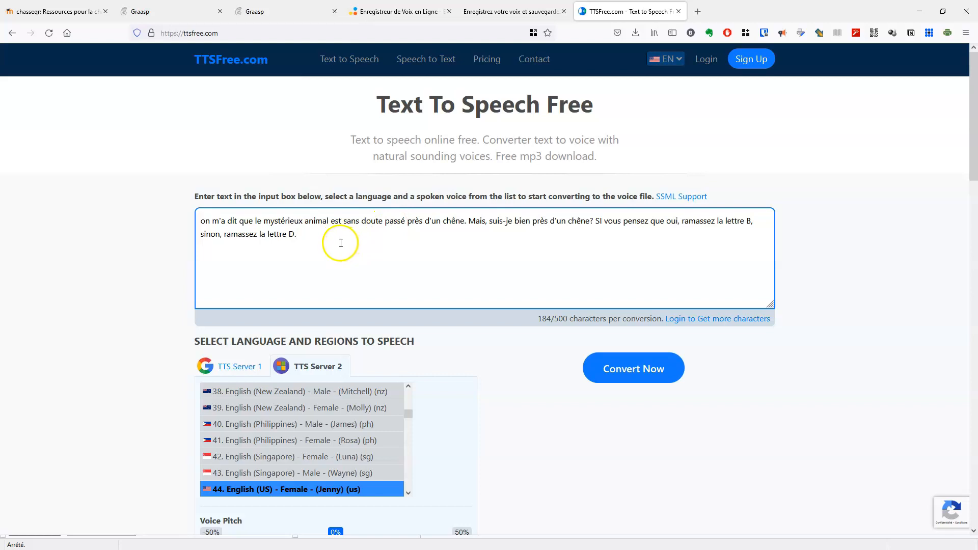
{"action": "left_click_drag", "start_coordinate": [412, 412], "coordinate": [412, 398]}
{"action": "scroll", "coordinate": [349, 426], "scroll_direction": "down", "scroll_amount": 12}
{"action": "scroll", "coordinate": [356, 423], "scroll_direction": "down", "scroll_amount": 9}
{"action": "scroll", "coordinate": [333, 459], "scroll_direction": "down", "scroll_amount": 1}
{"action": "left_click", "coordinate": [324, 426]}
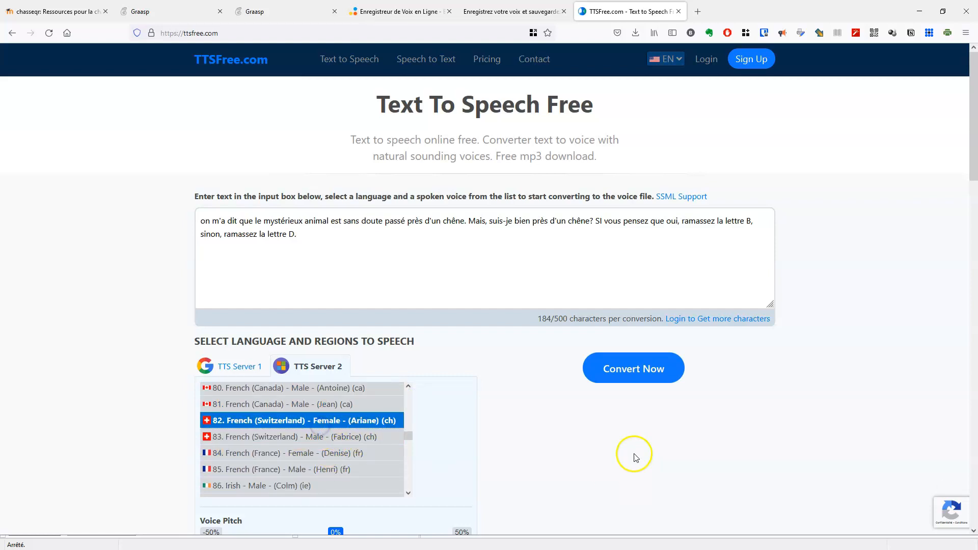
{"action": "left_click", "coordinate": [640, 372]}
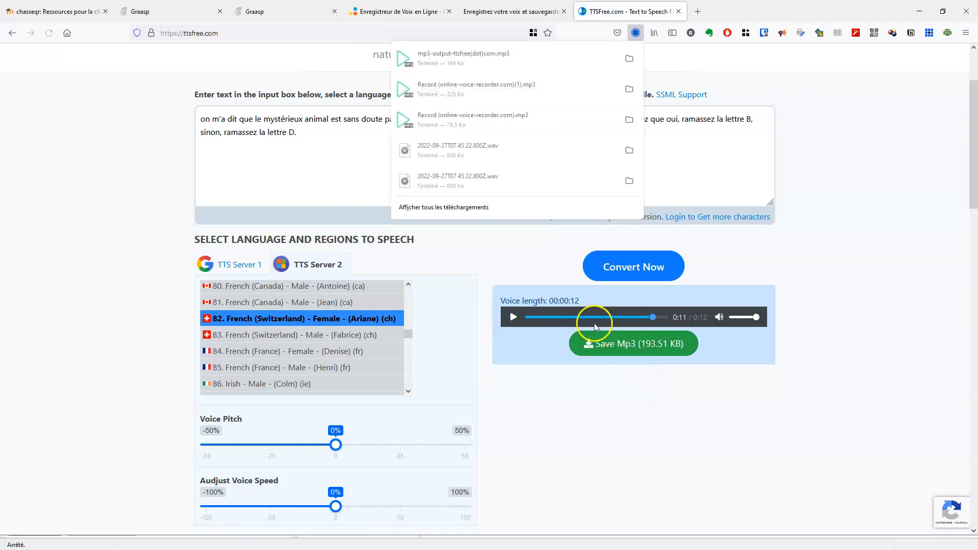
Return to the Question 1 folder in the Graasp builder
{"action": "left_click", "coordinate": [154, 10]}
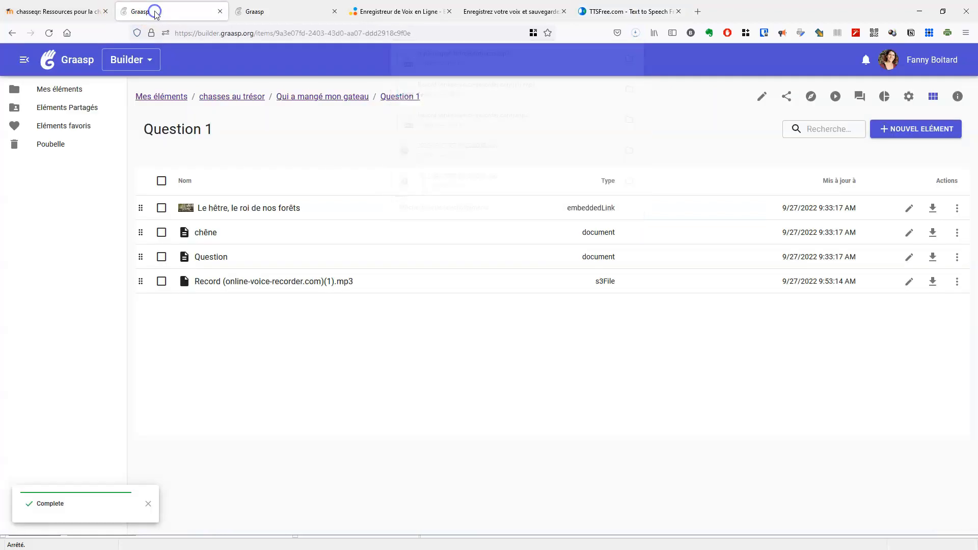